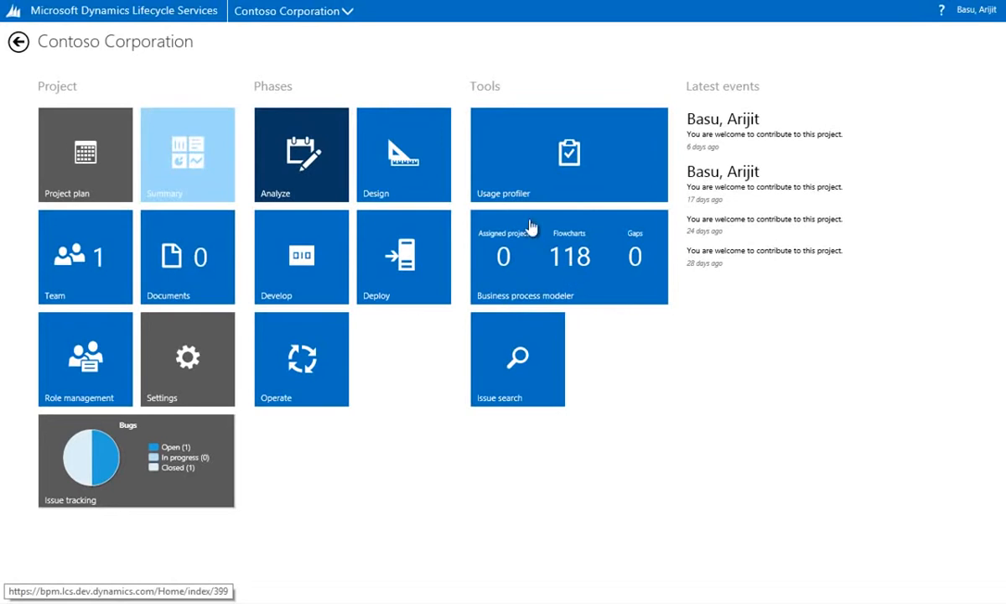
Open the Business Process Modeler for Contoso Corporation and add the APQC global library to My projects
click(347, 12)
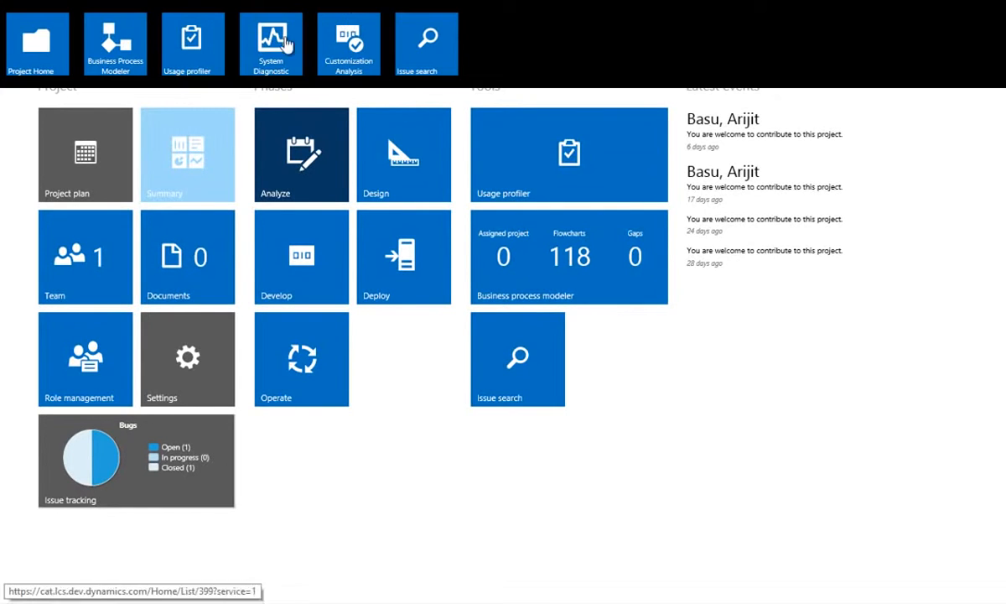
click(131, 62)
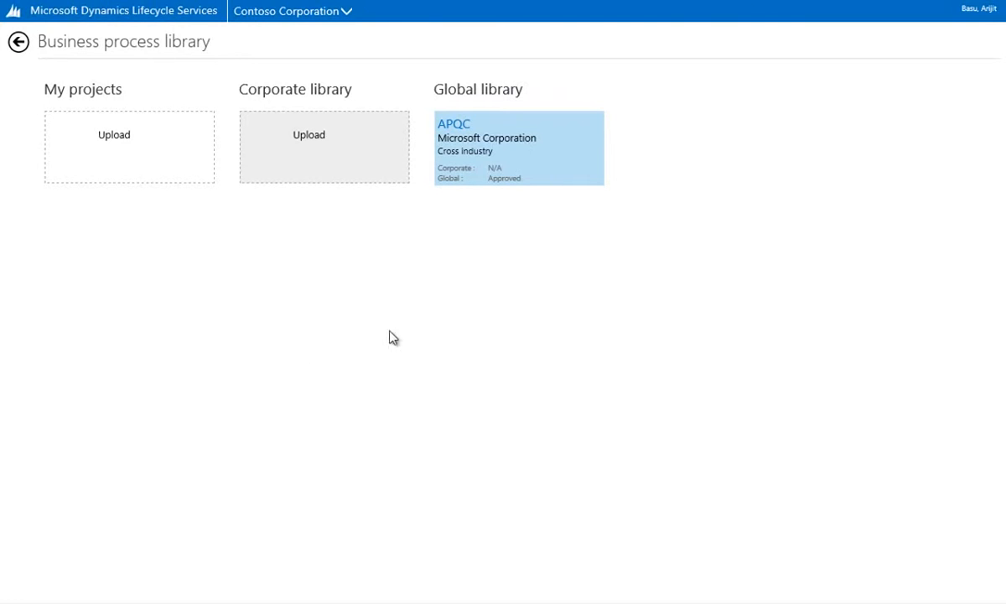
click(539, 176)
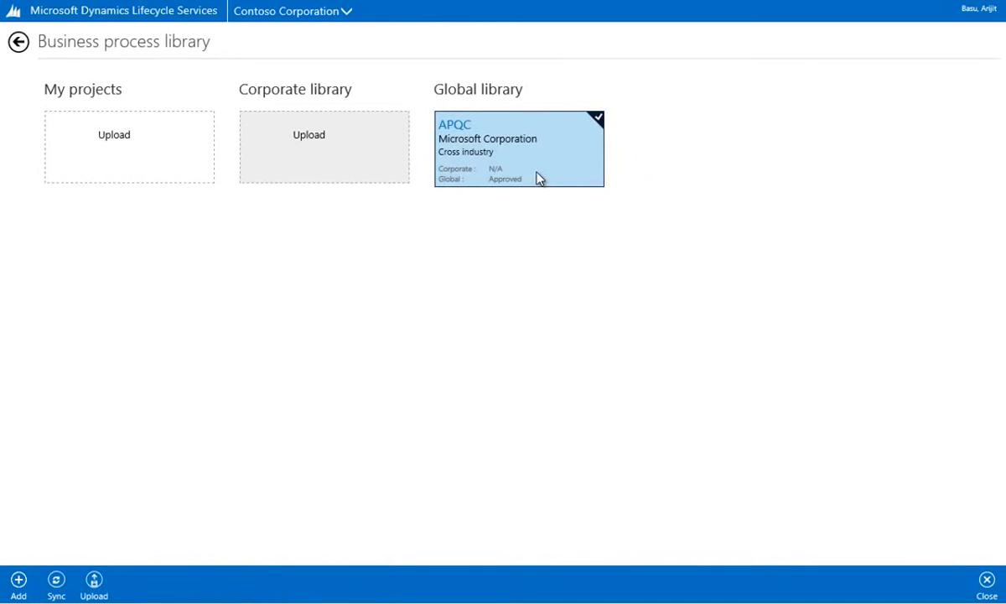
click(19, 578)
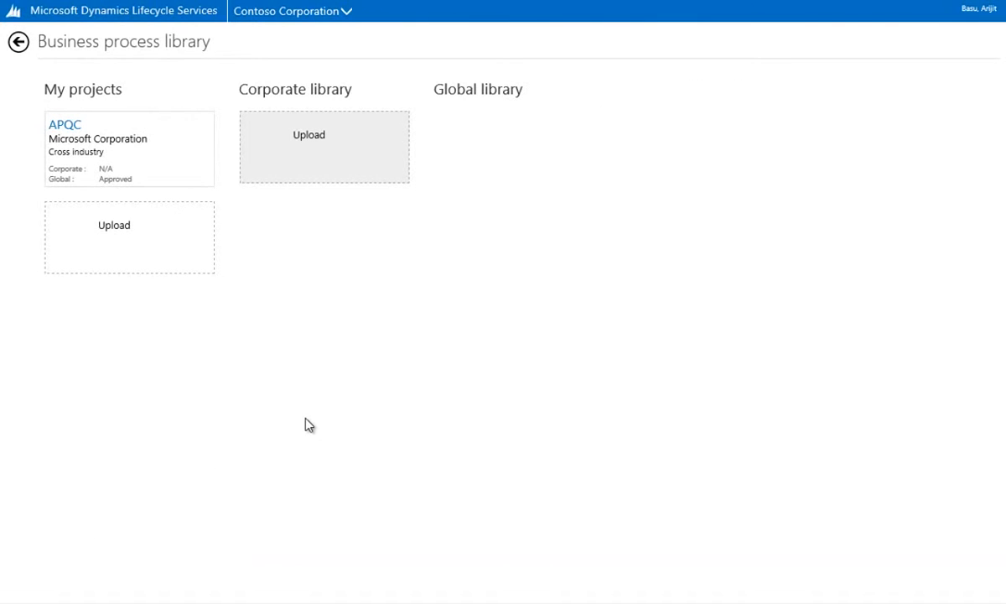
Open the APQC project library and display the description of process 4.2.3 Order materials and services within 4.2 Procure materials and services
click(166, 166)
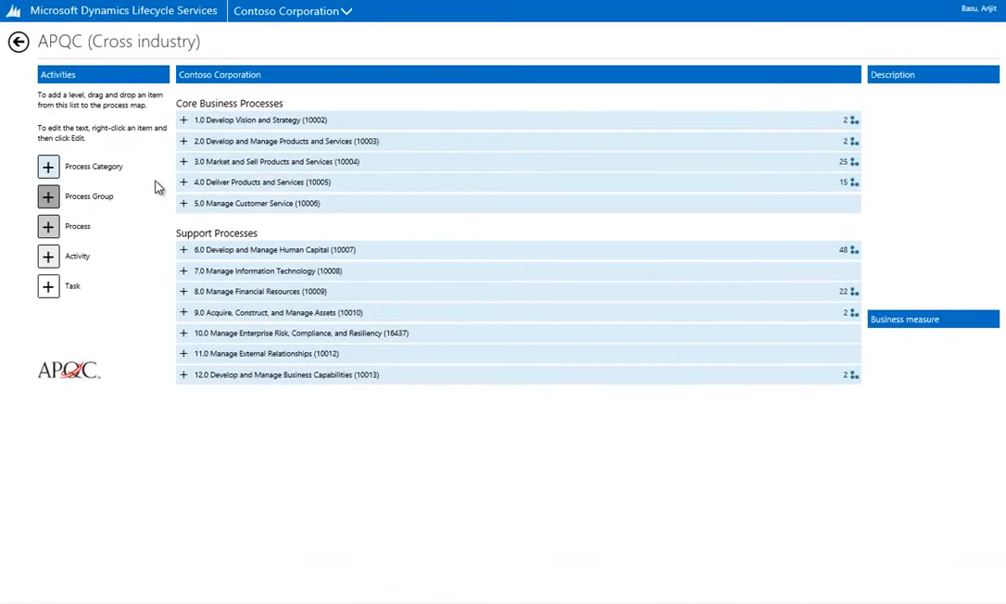
click(184, 182)
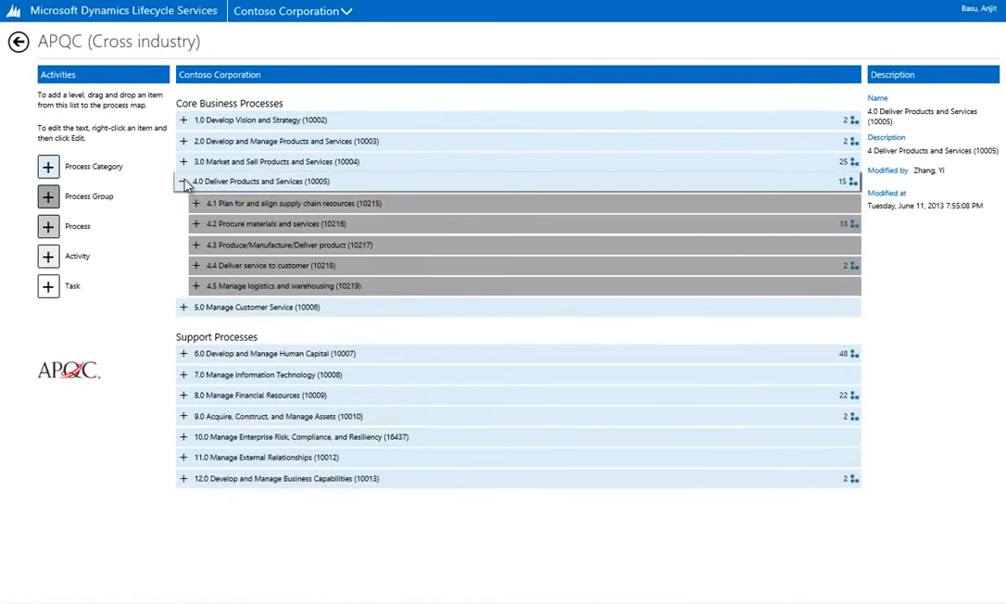
click(196, 224)
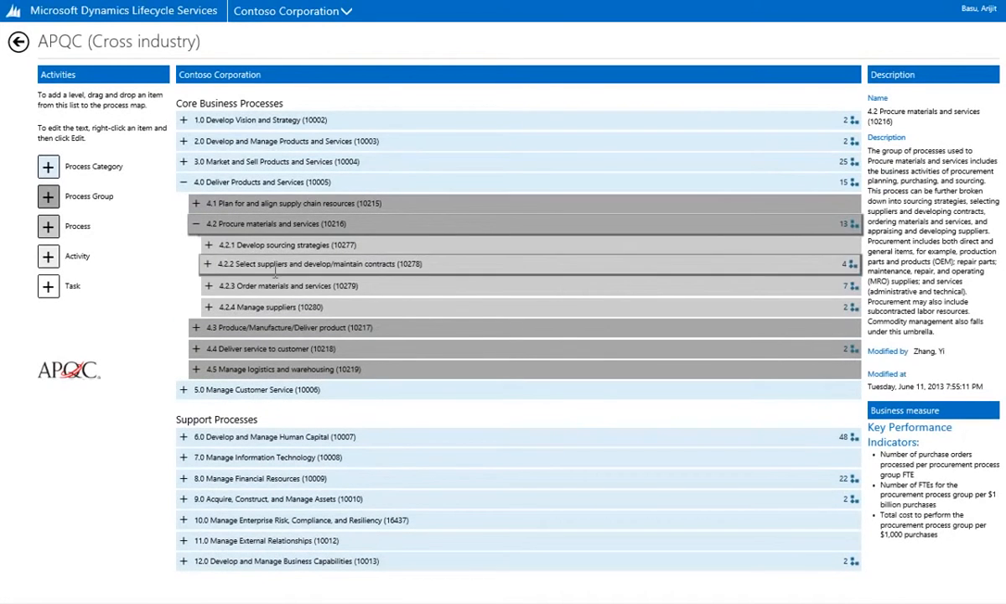
click(295, 286)
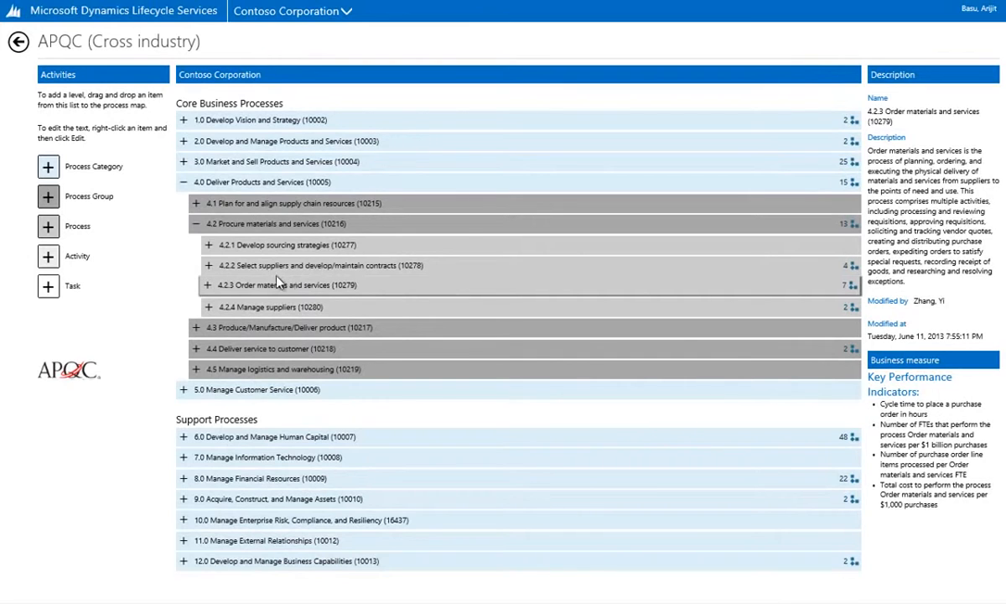
Add a Process Category below 5.0 Manage Customer Service, and open the flowchart of 4.2.3.4 Create/Distribute purchase orders
drag(48, 167, 214, 404)
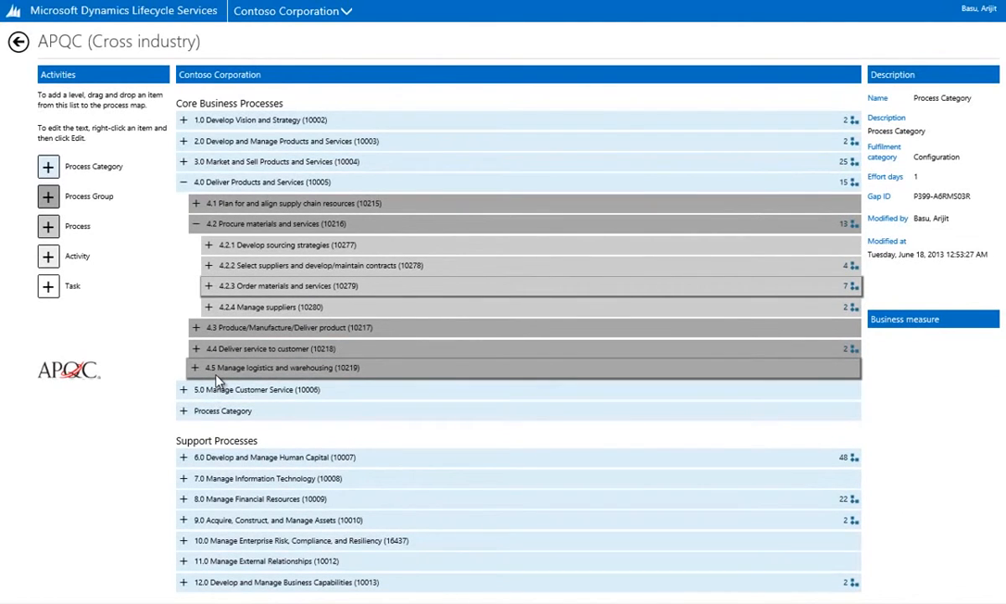
click(209, 285)
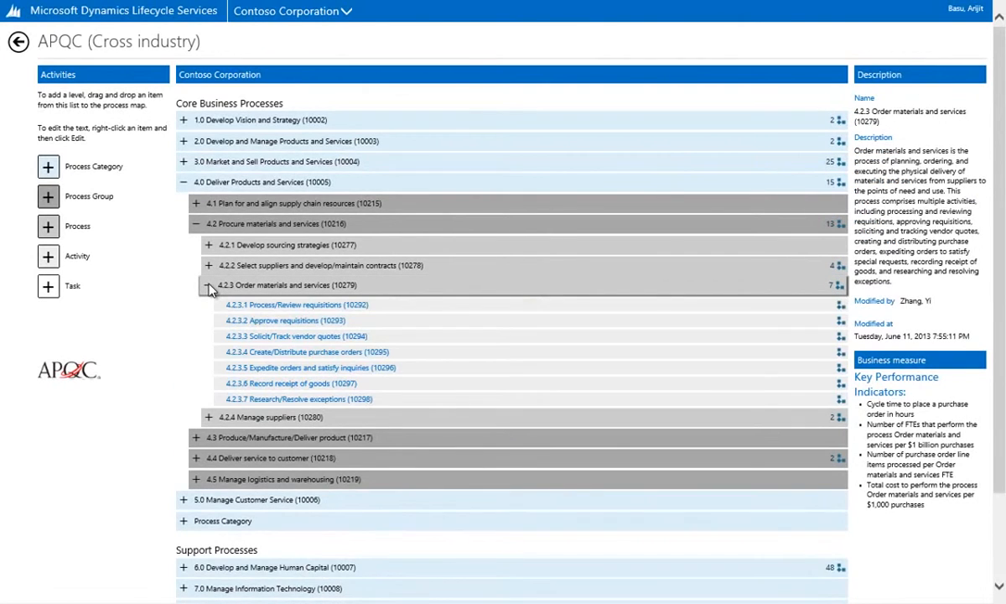
click(333, 359)
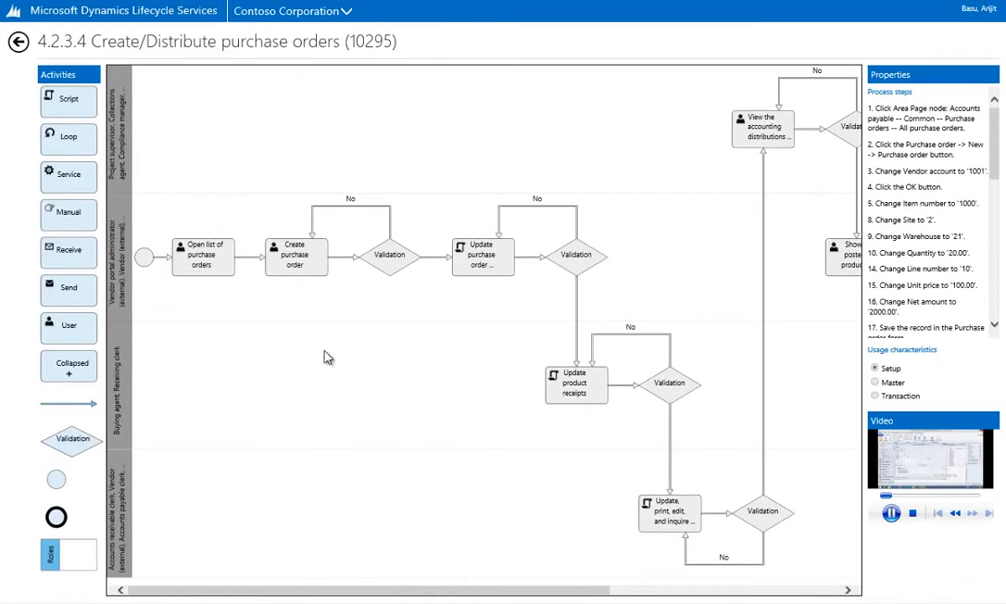
View the process video in full screen, and inspect the properties of the first swimlane and the Open list of purchase orders activity
double_click(888, 453)
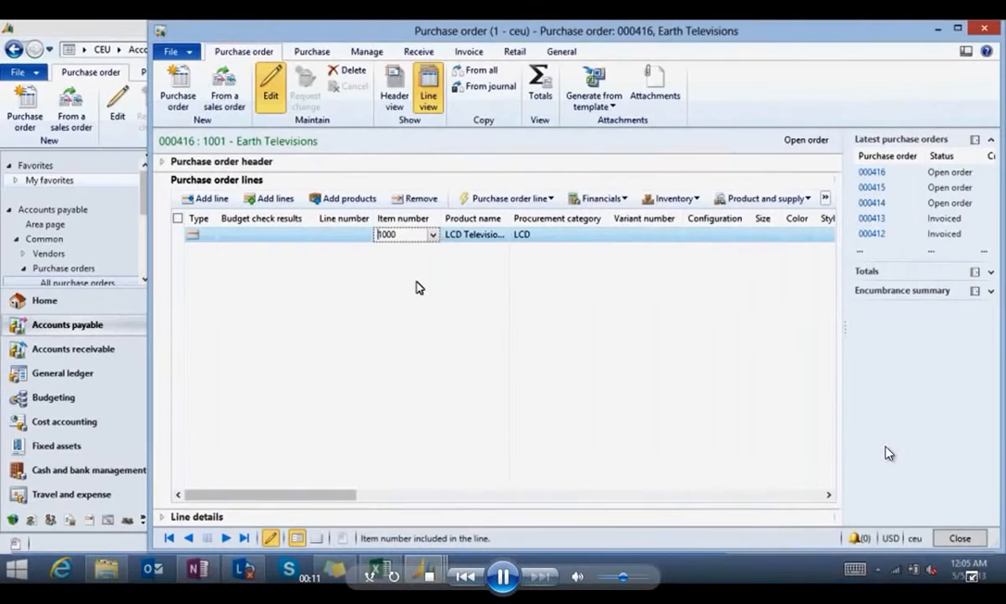
double_click(491, 414)
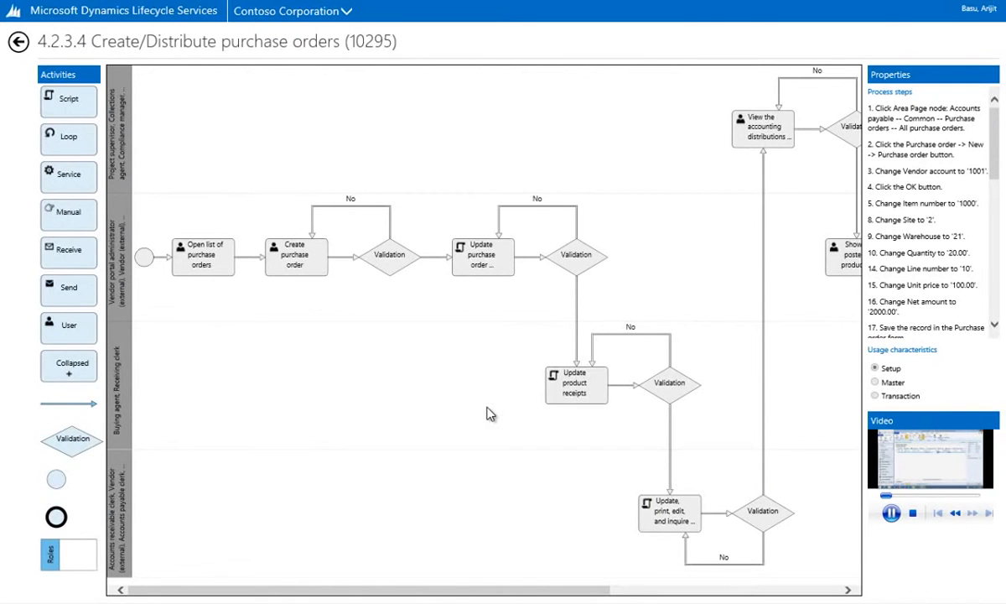
click(130, 168)
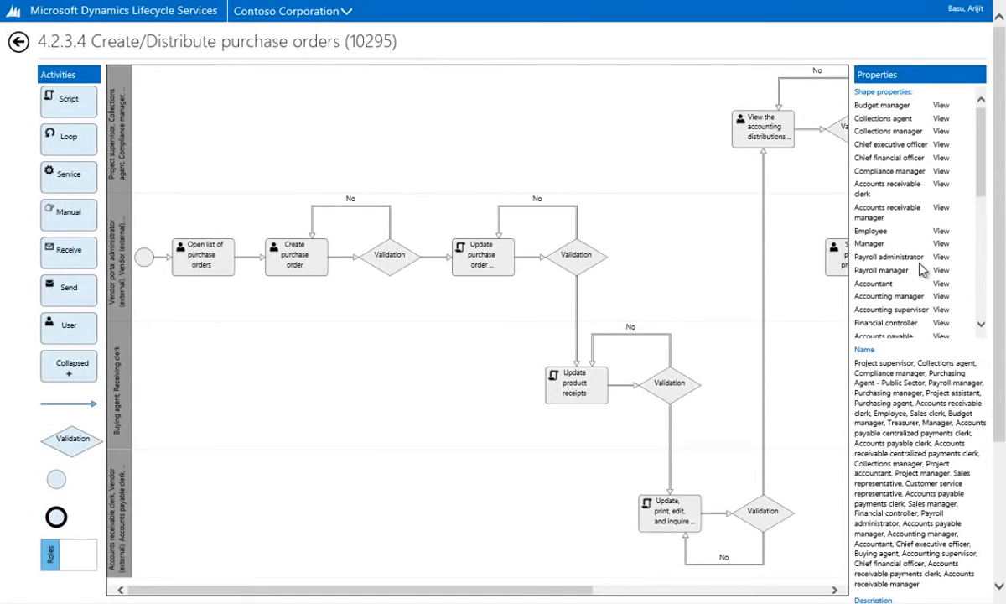
click(186, 260)
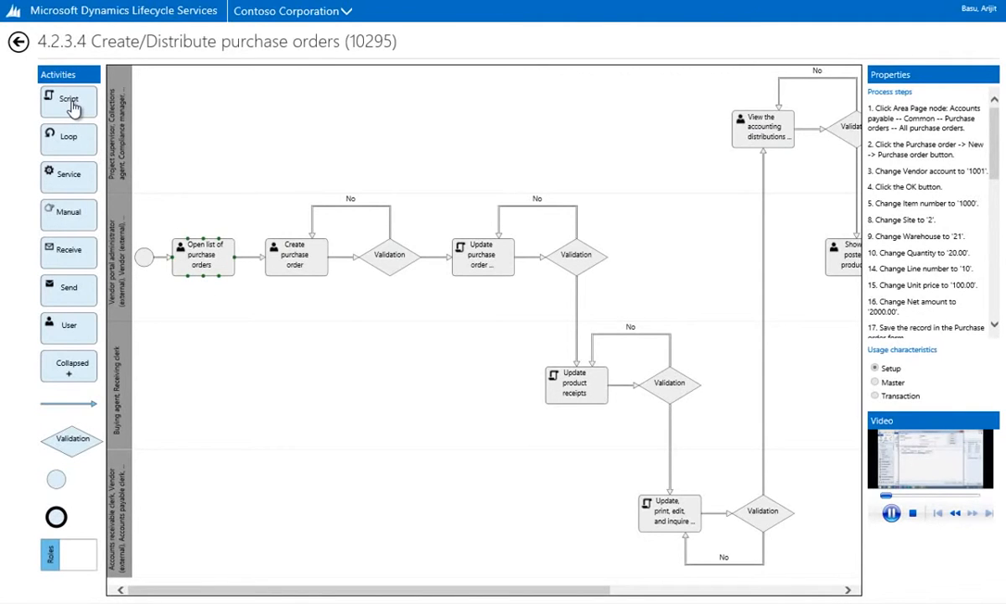
Add a Script activity in the Vendor portal administrator lane, below View the accounting distributions, and save the flowchart
drag(74, 105, 770, 281)
click(711, 278)
right_click(711, 279)
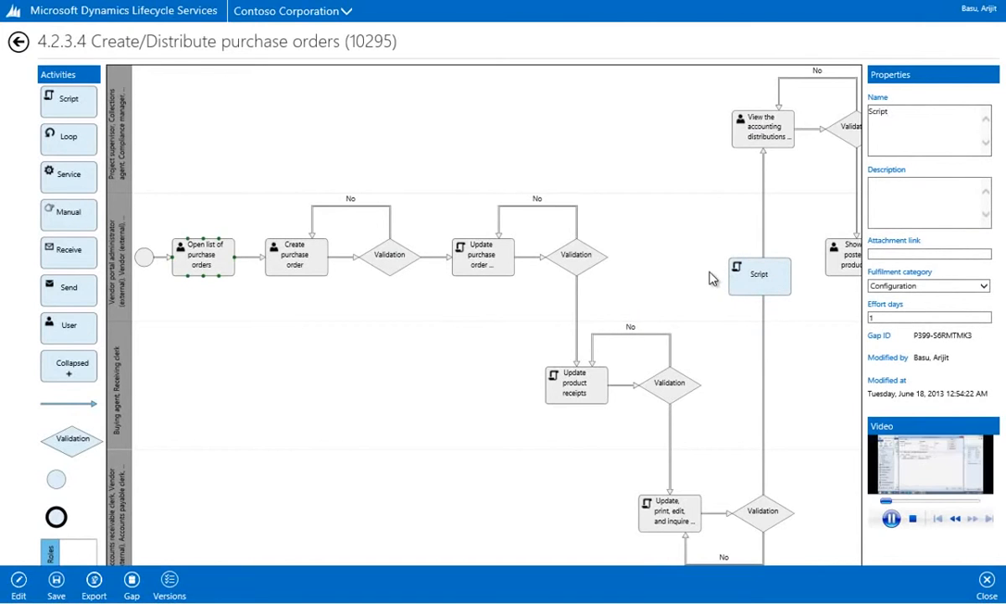
click(56, 578)
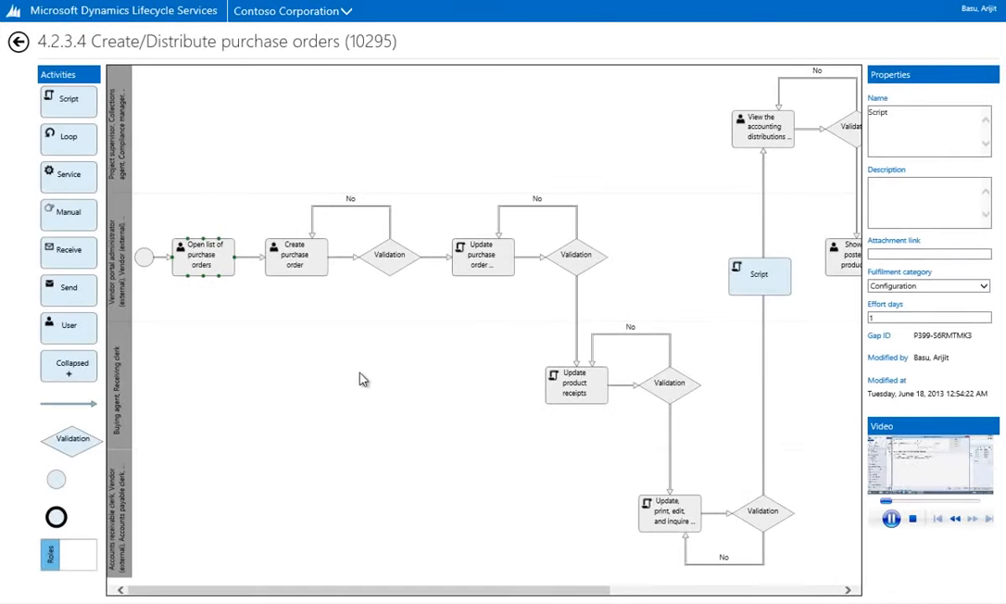
Export the purchase order flowchart to Visio, open the exported drawing to review it, and close it
right_click(373, 371)
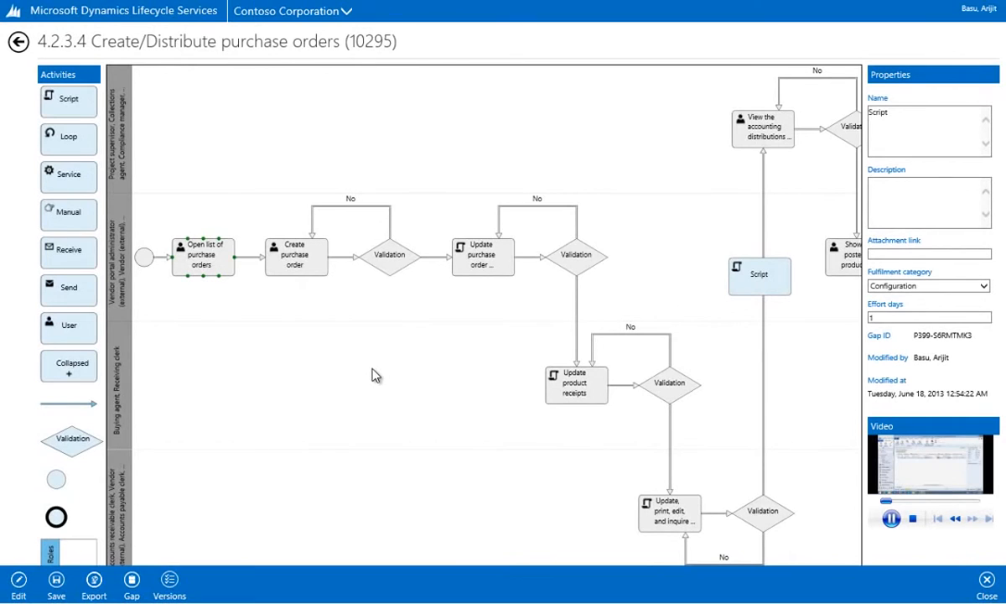
click(99, 579)
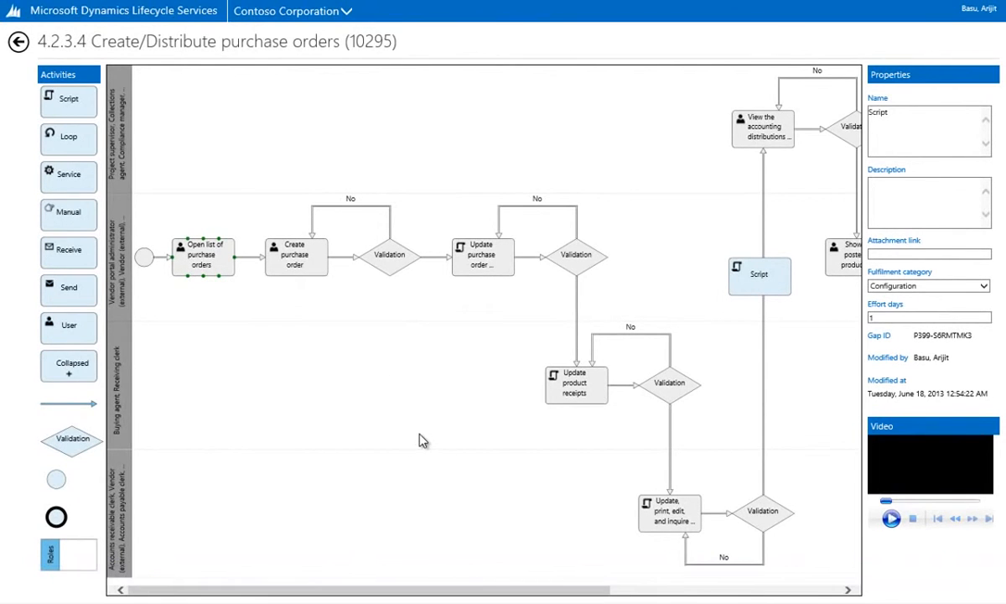
click(709, 585)
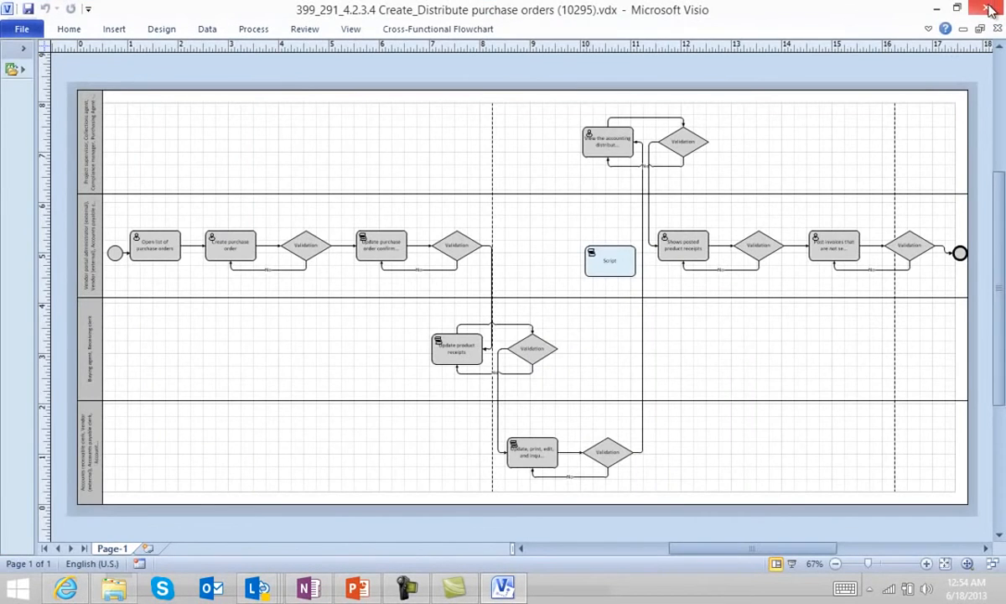
click(988, 9)
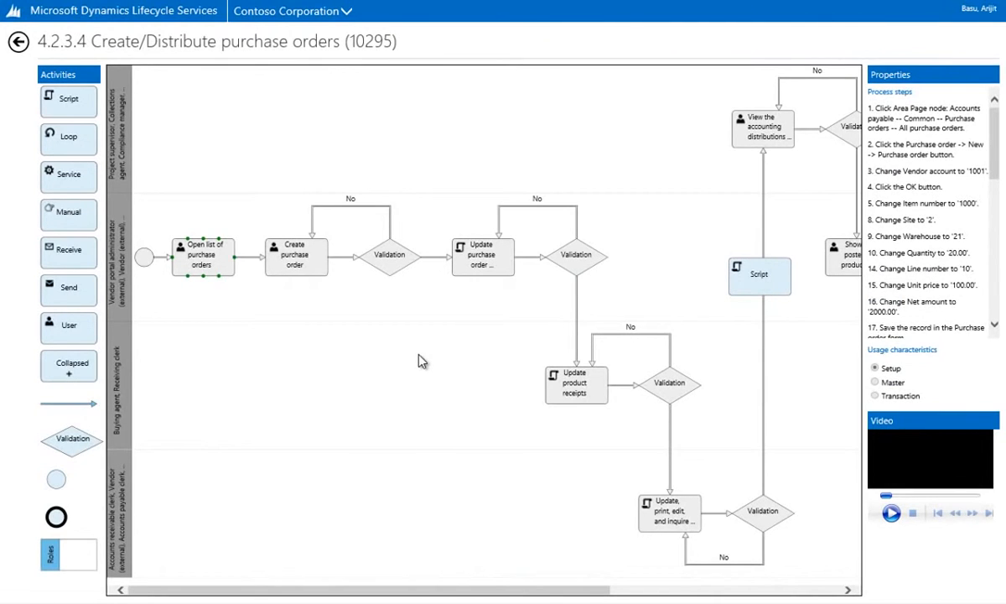
Review the gap analysis list for Contoso Corporation and return to the APQC process map
right_click(418, 354)
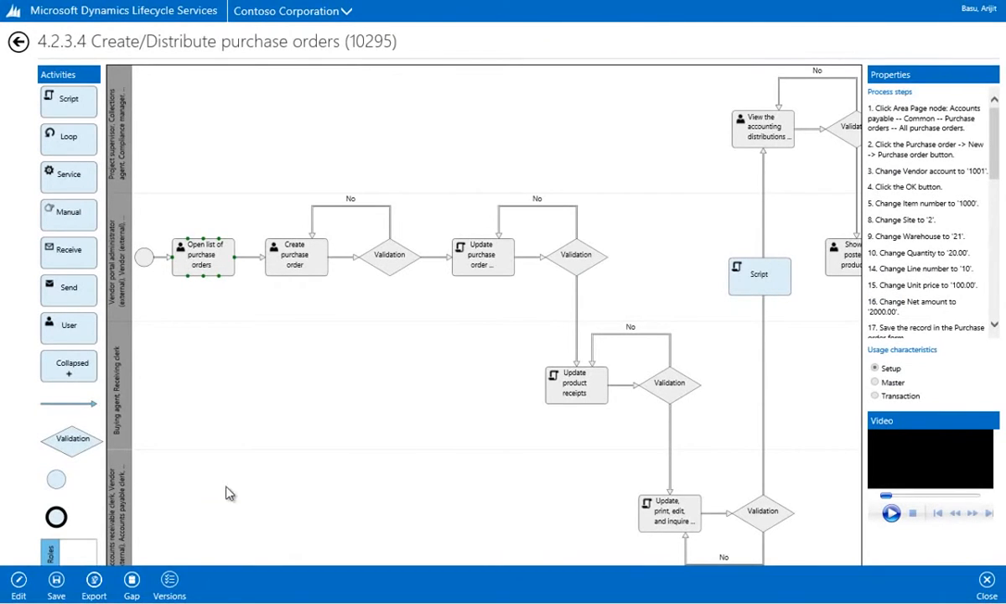
click(136, 588)
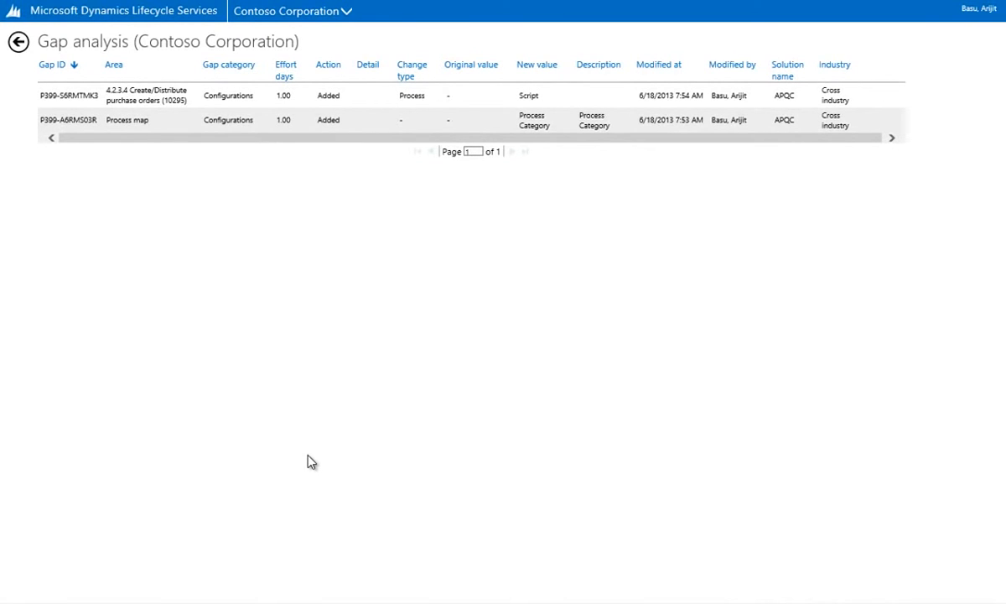
click(19, 41)
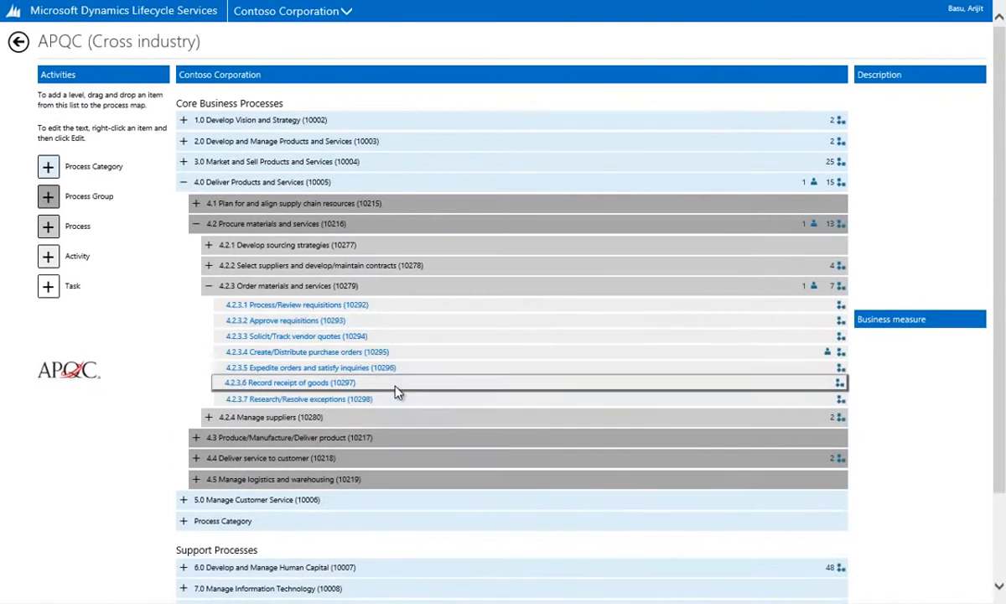
Generate the fit-gap document for 4.0 Deliver Products and Services, open it in Word, and close it
right_click(359, 186)
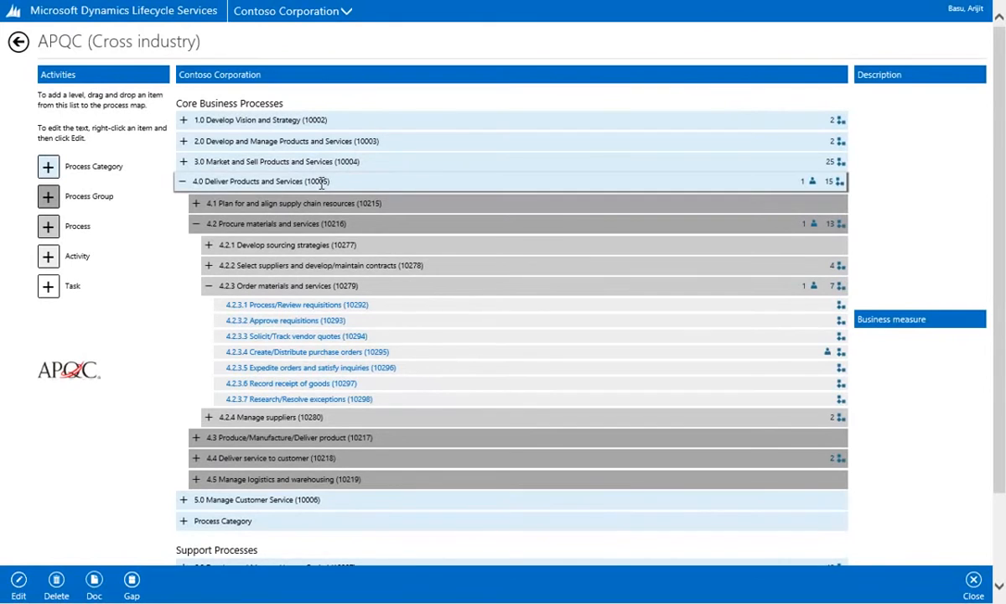
click(94, 592)
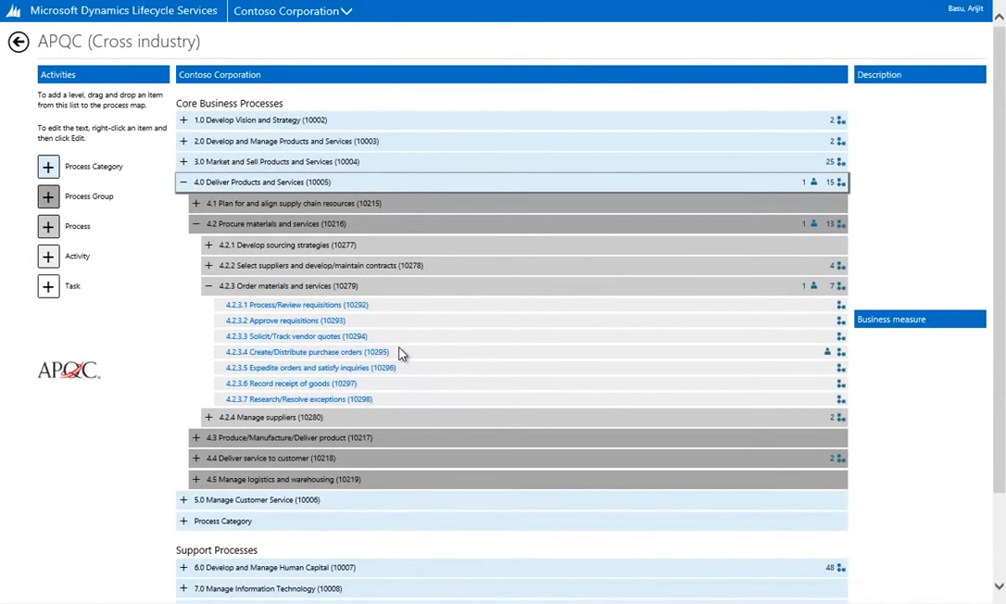
click(716, 586)
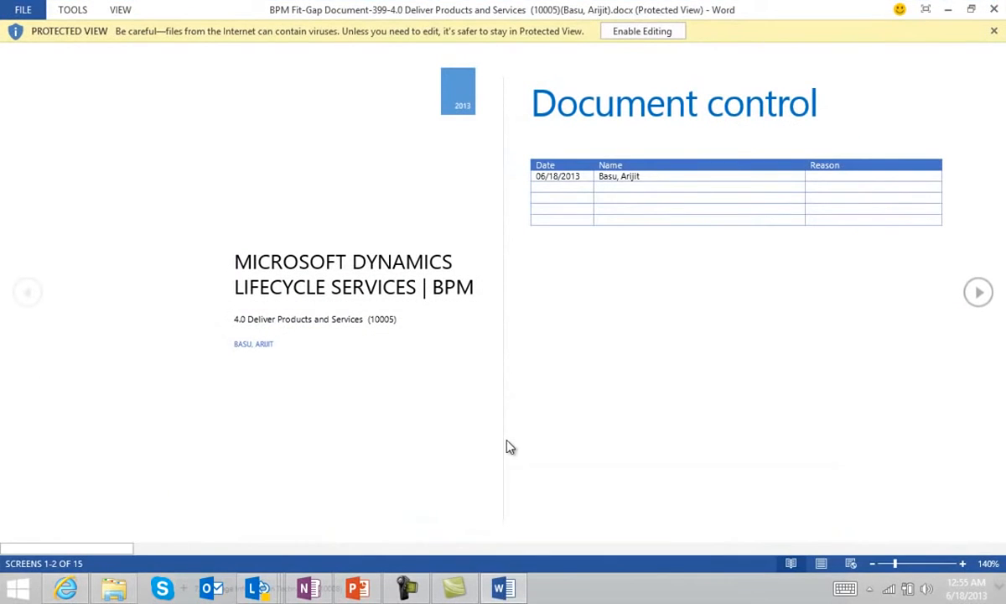
click(996, 8)
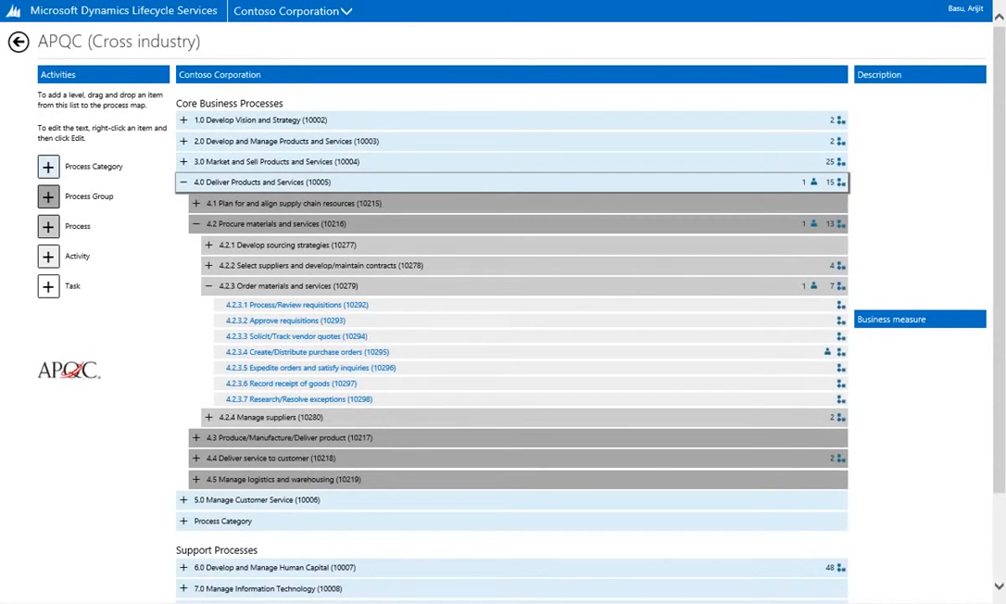
Return to the business process library and open the form for uploading a new solution to My projects
click(19, 41)
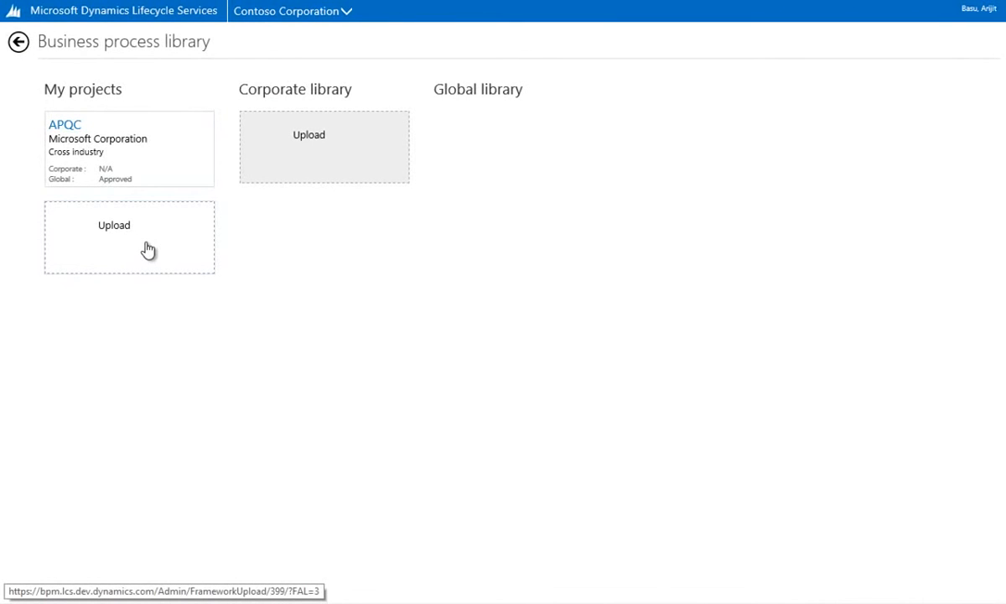
click(147, 249)
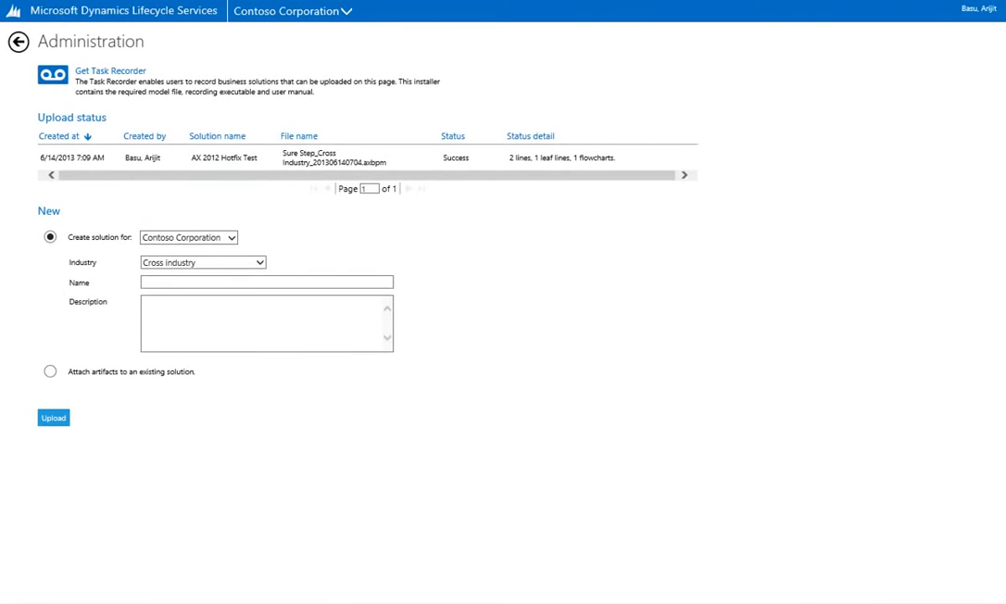
click(382, 338)
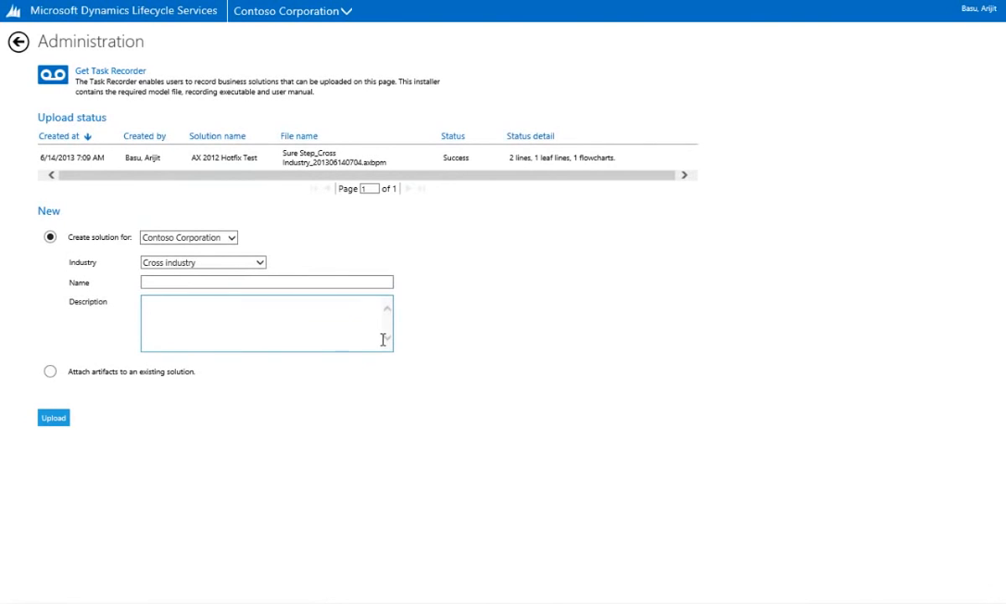